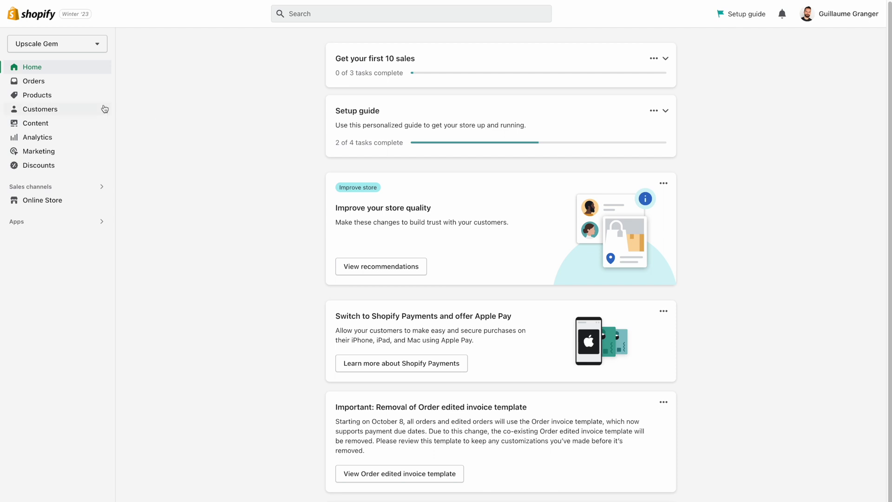
Open the Concrete jungle collection from Products > Collections
click(68, 97)
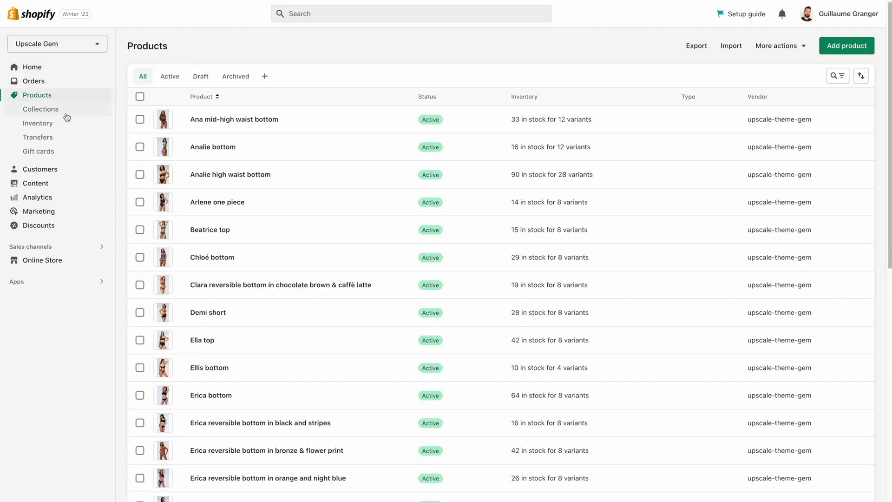
click(67, 113)
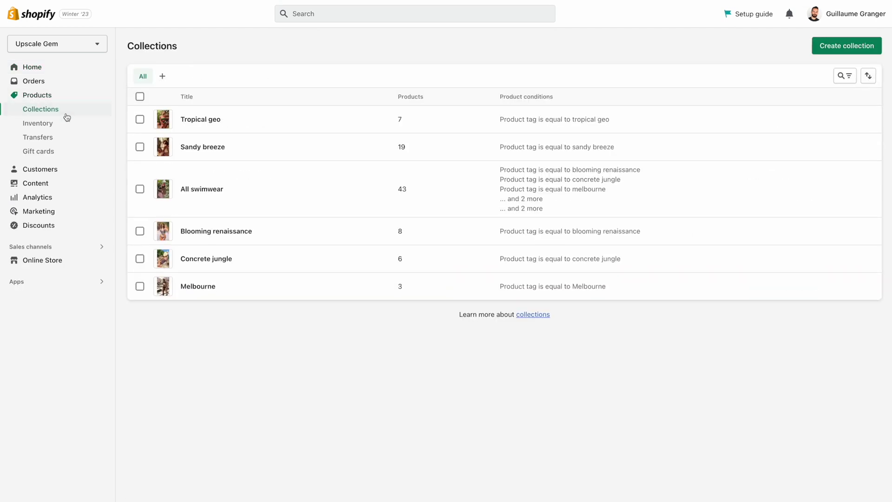
click(189, 259)
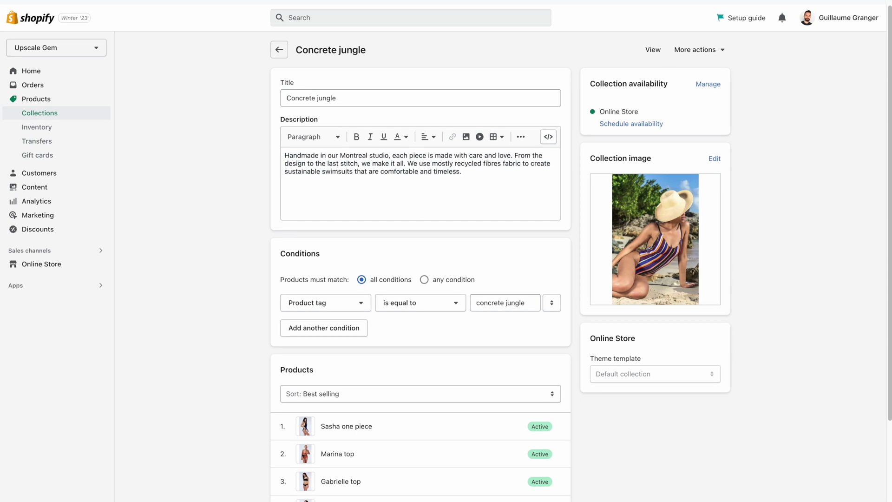
Load a collection template in the theme editor from the collections list
click(42, 115)
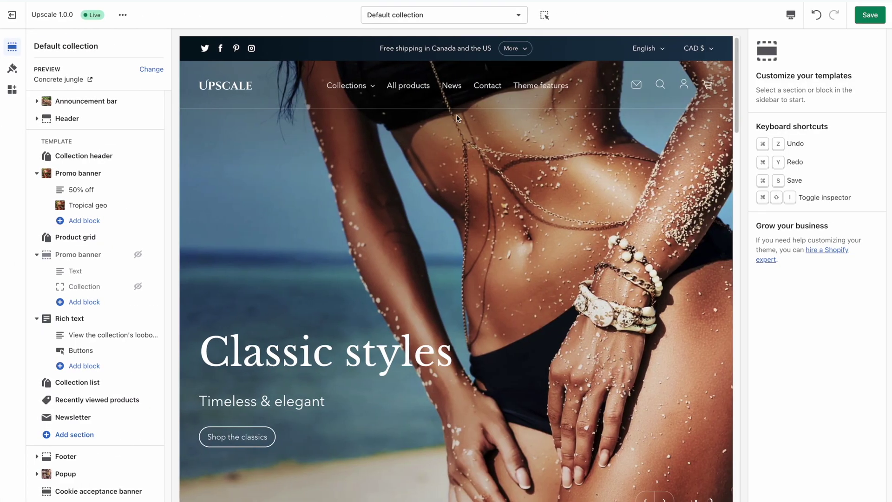
click(455, 20)
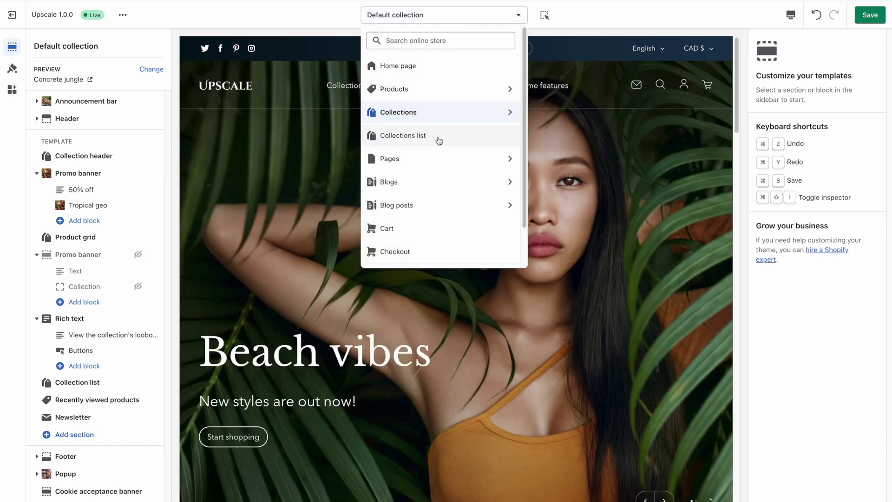
click(439, 139)
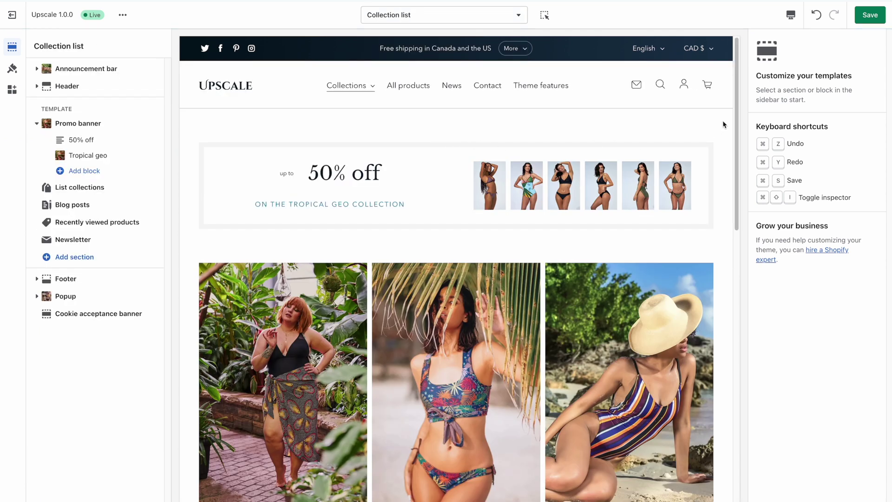
drag(736, 110, 736, 161)
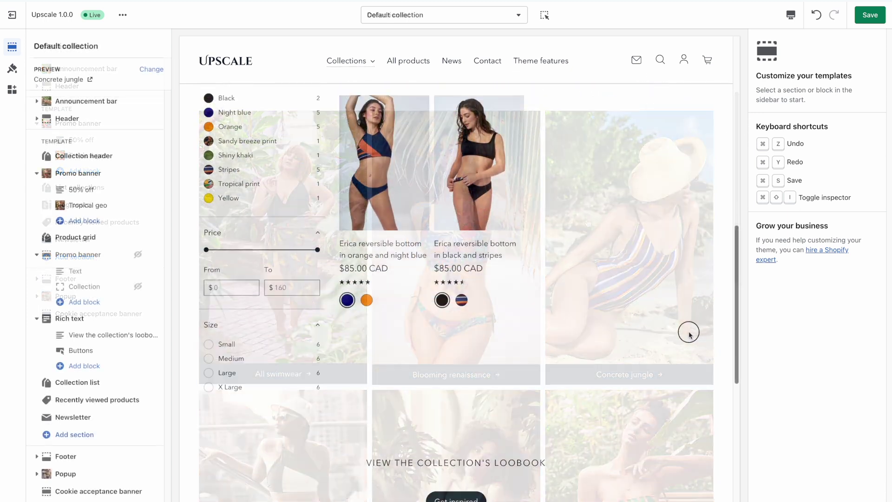
scroll(688, 349, down, 5)
scroll(683, 388, down, 4)
scroll(683, 432, down, 1)
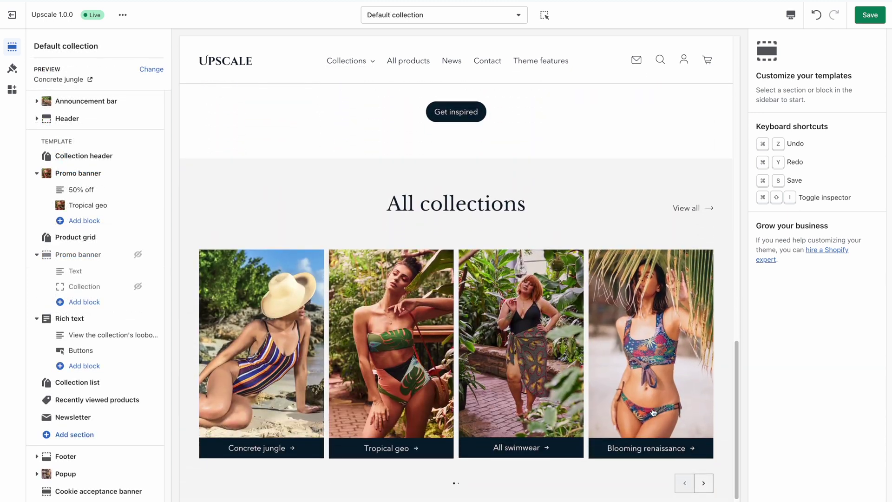
Preview the Concrete jungle collection page from the collection carousel
click(703, 483)
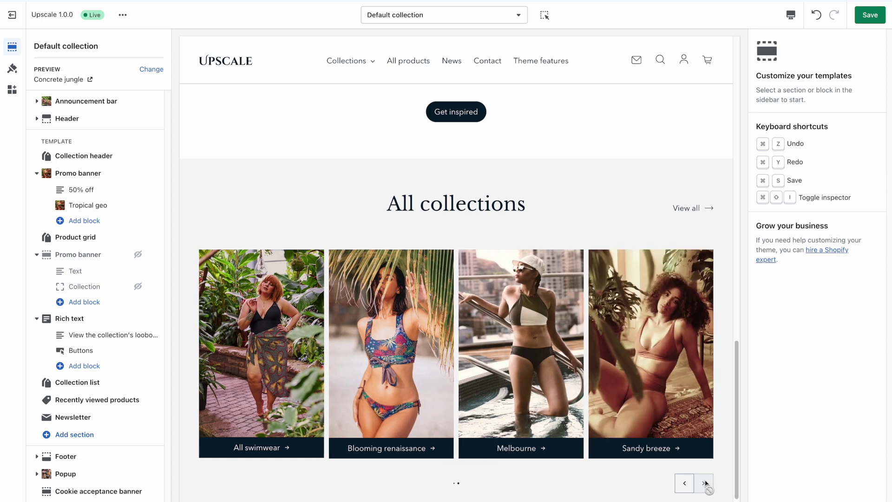
click(684, 483)
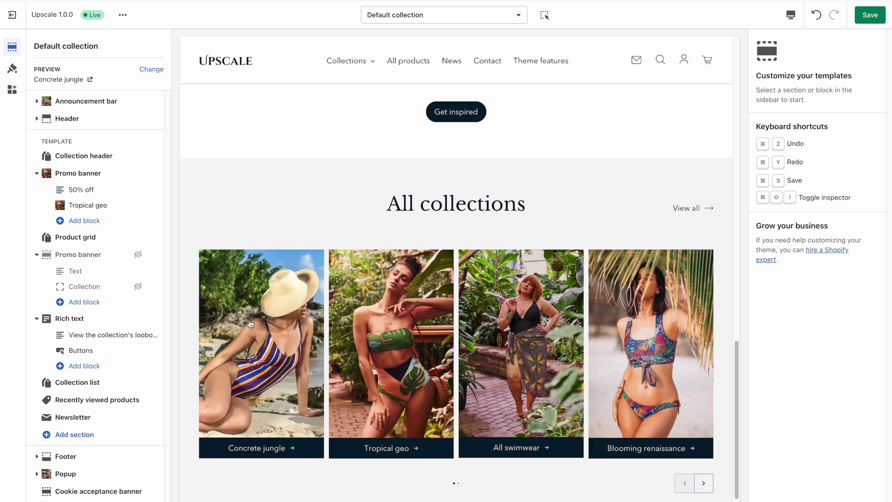
click(260, 341)
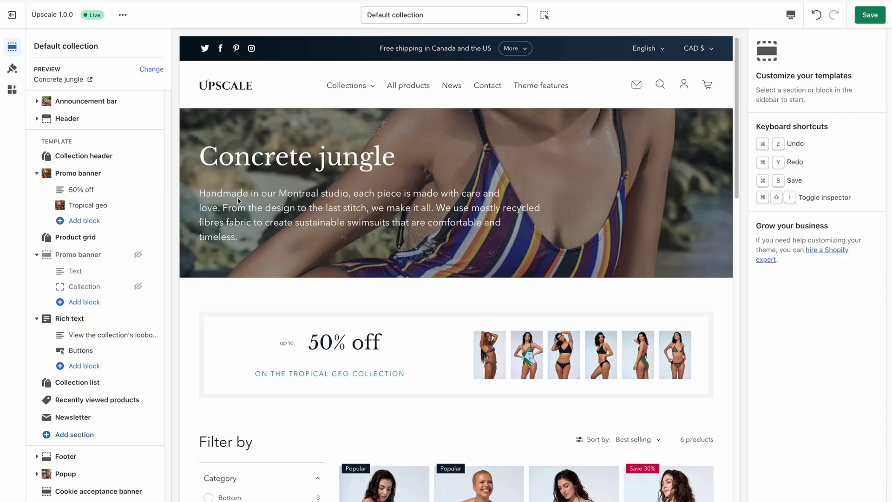
mouse_move(84, 155)
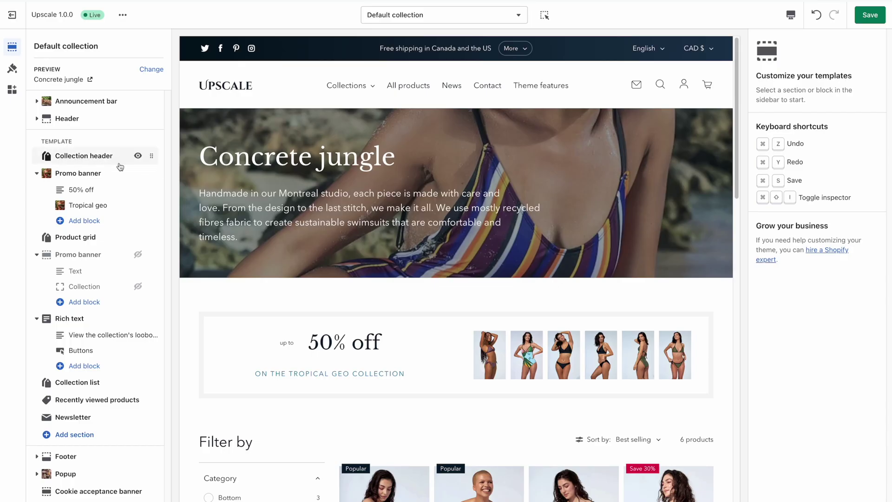
Set the Collection header layout to Fixed width with soft background
click(118, 163)
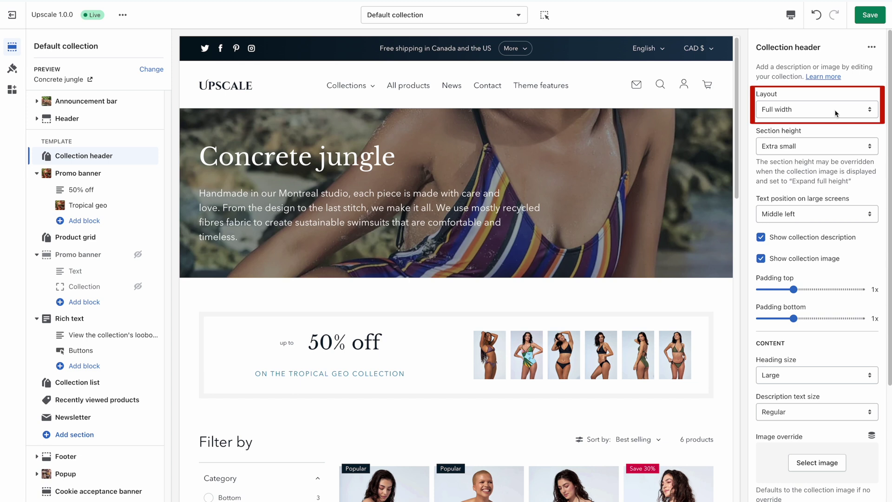
scroll(835, 209, down, 4)
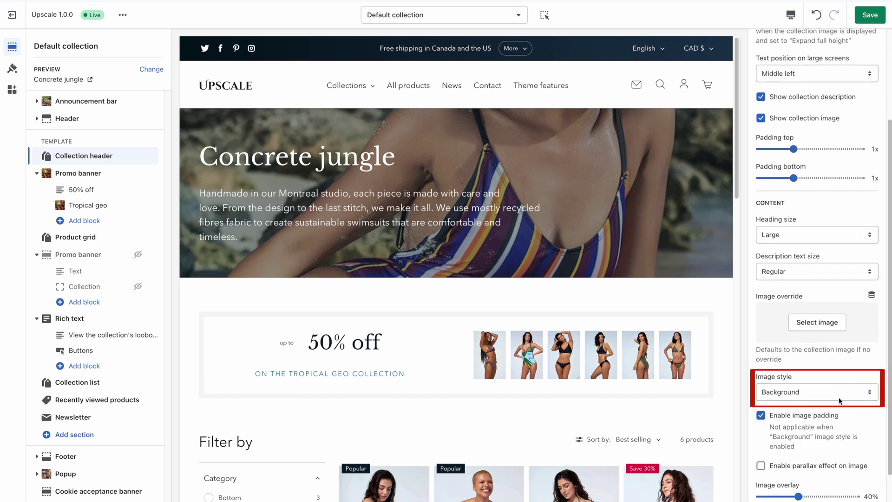
drag(889, 397, 889, 299)
click(812, 109)
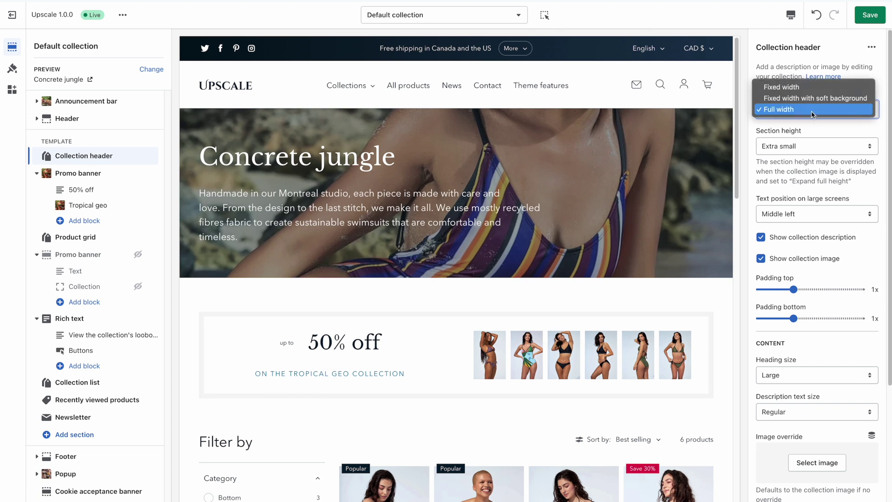
click(818, 99)
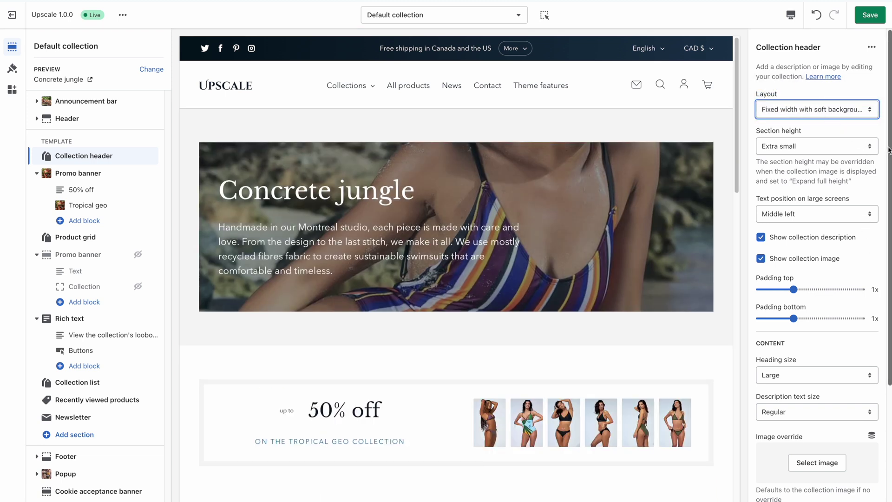
drag(889, 148, 889, 283)
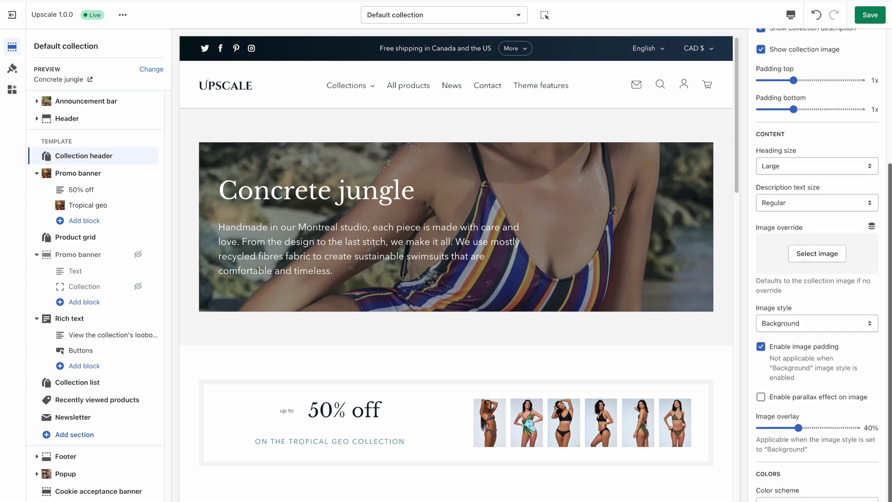
Make the header image style Fill container with image padding turned off
click(845, 313)
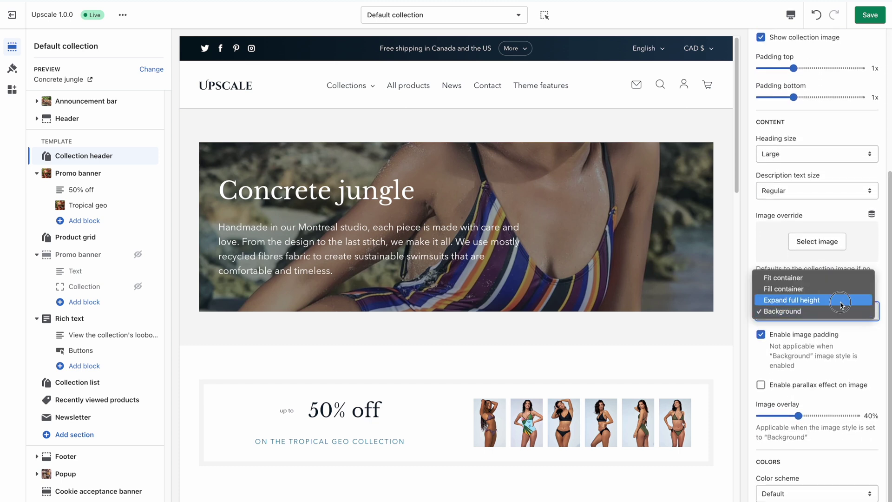
click(842, 299)
click(842, 313)
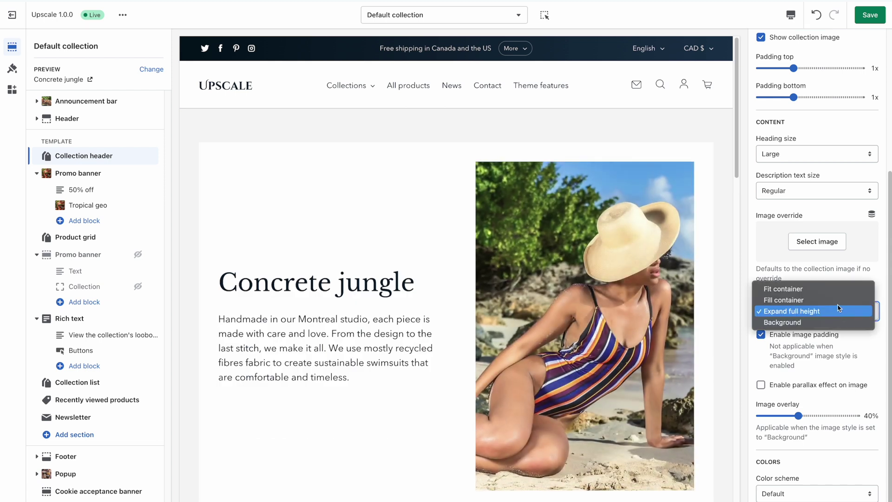
click(835, 300)
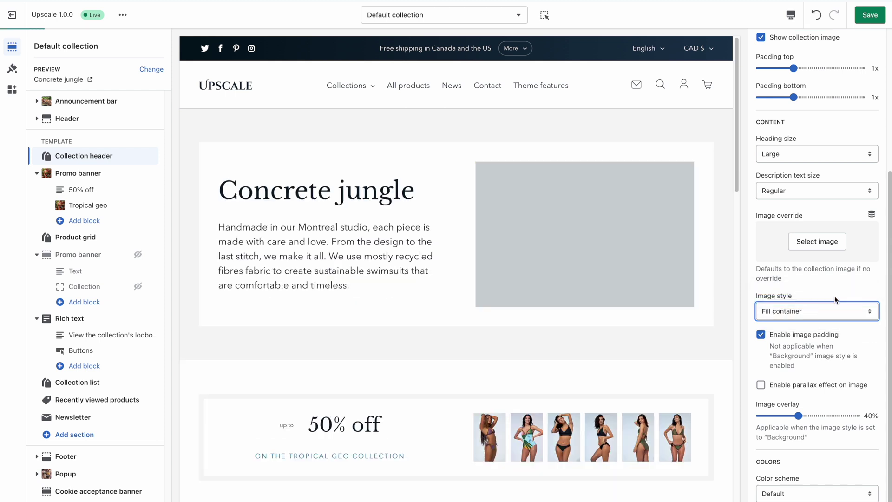
click(761, 334)
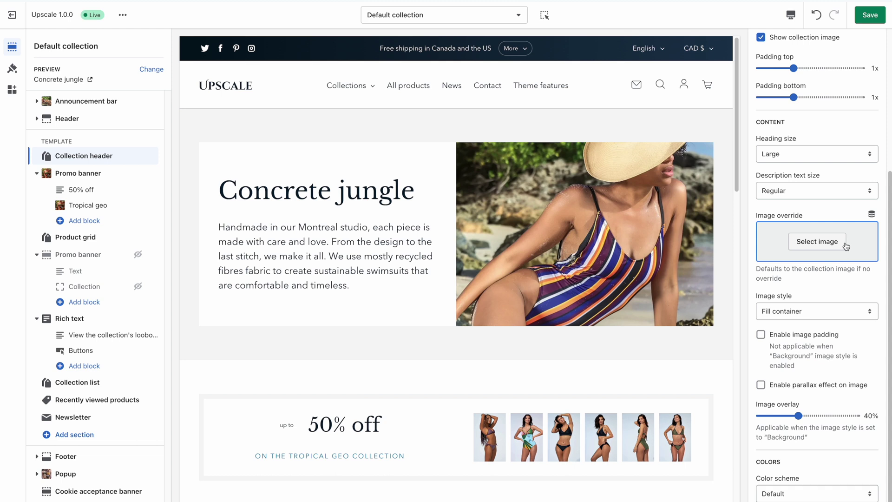
Connect Image override to the Cover image metafield and preview the header on mobile
click(872, 216)
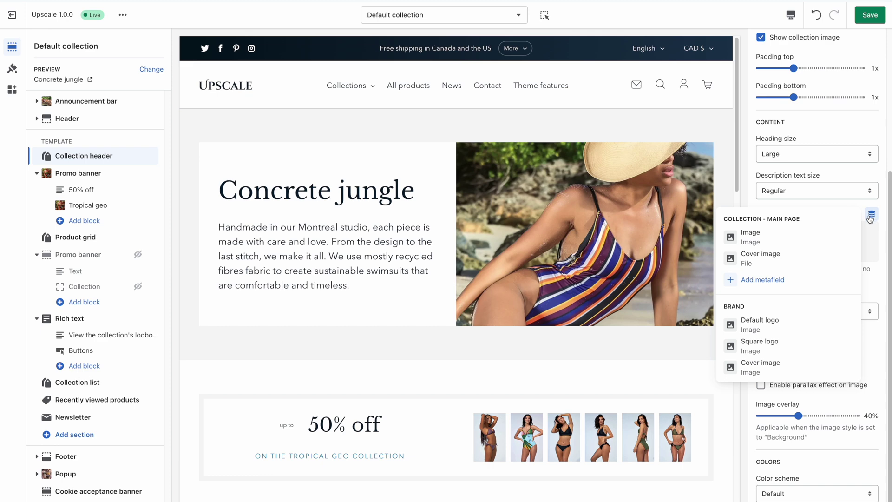
click(802, 259)
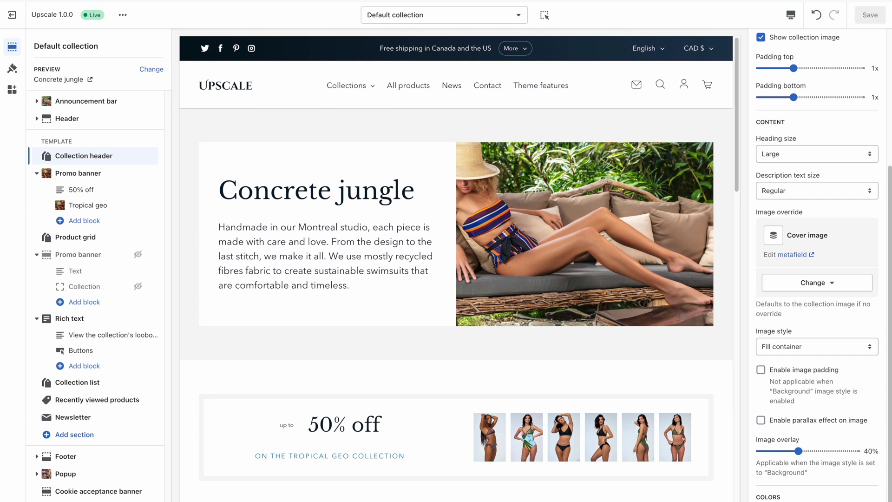
click(790, 14)
click(806, 42)
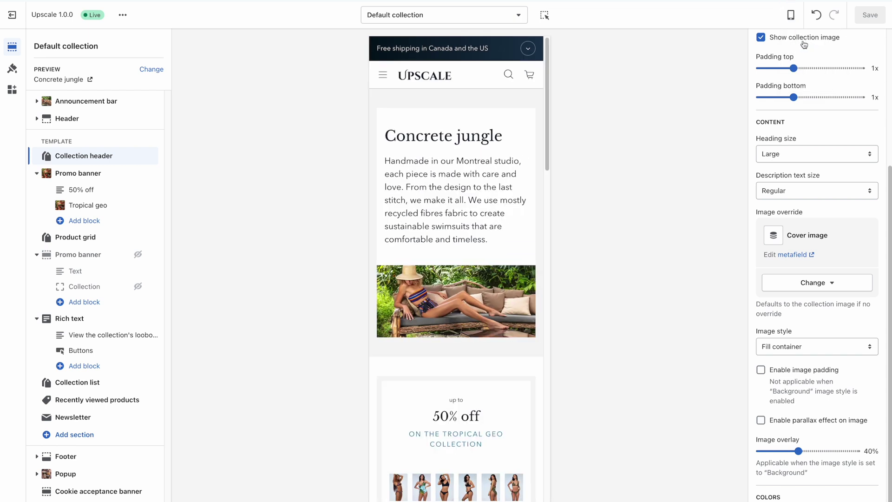
click(790, 16)
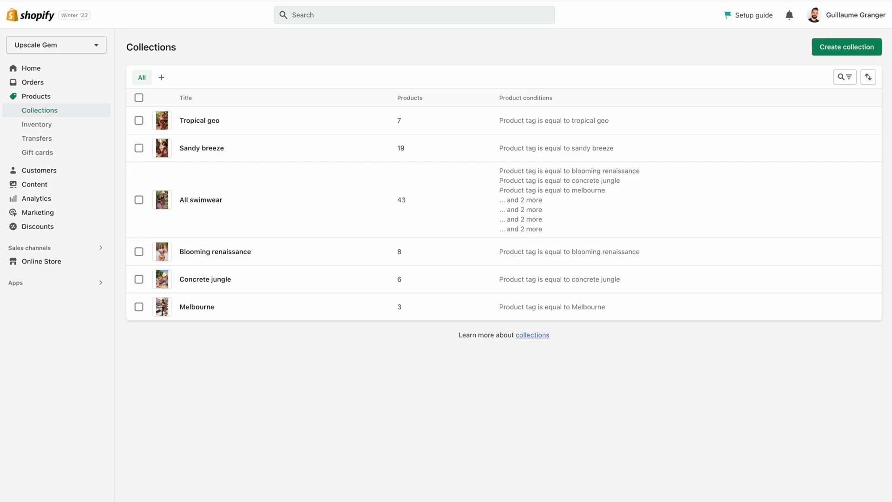
Open Concrete jungle and preview the file in its Cover image metafield
click(207, 281)
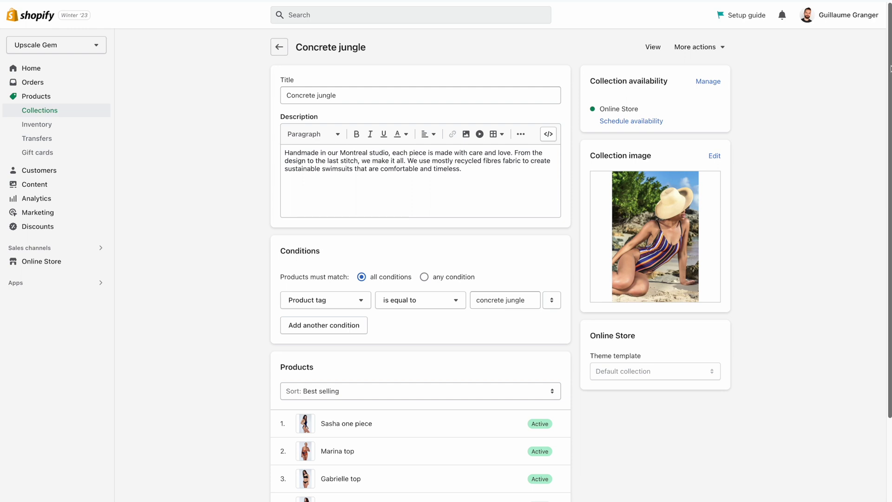
scroll(885, 59, down, 1)
scroll(885, 60, down, 3)
scroll(886, 146, down, 4)
scroll(886, 215, down, 1)
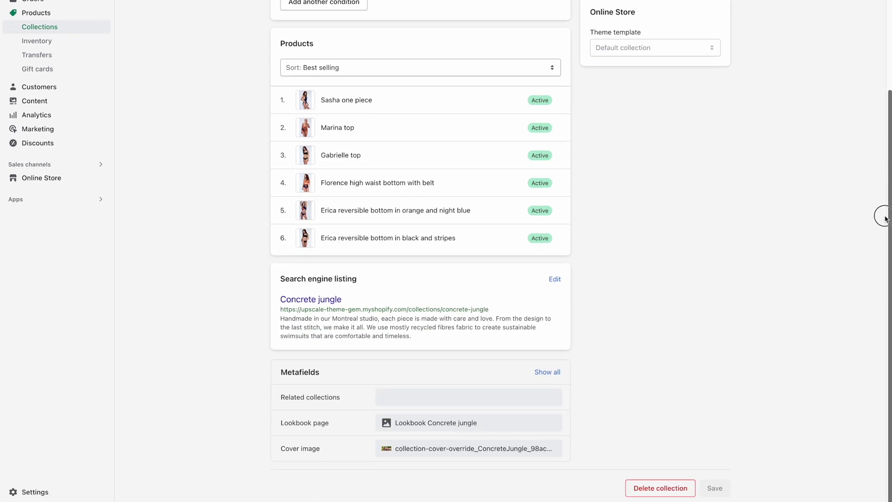
click(413, 453)
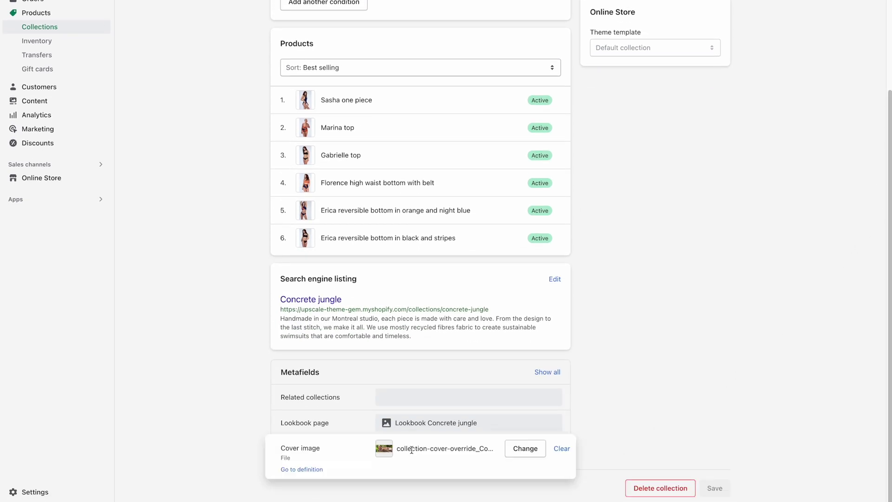
click(384, 450)
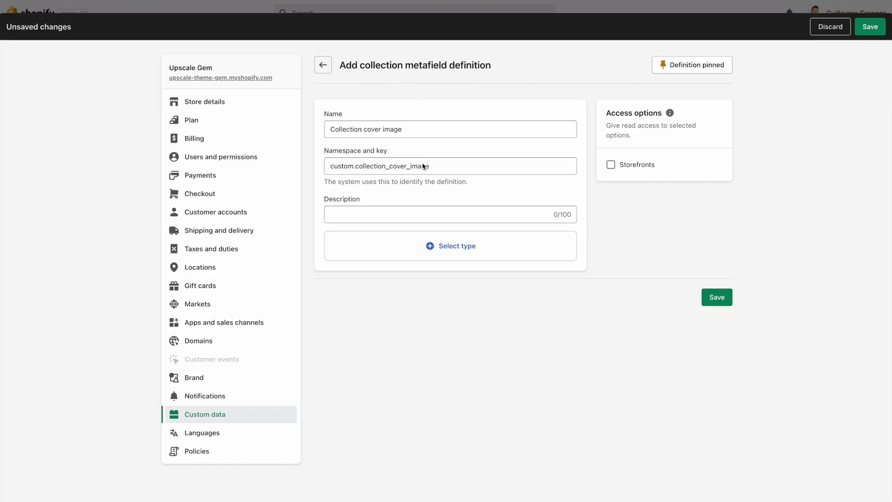
Set the Collection cover image definition's type to File, keeping One file
click(414, 249)
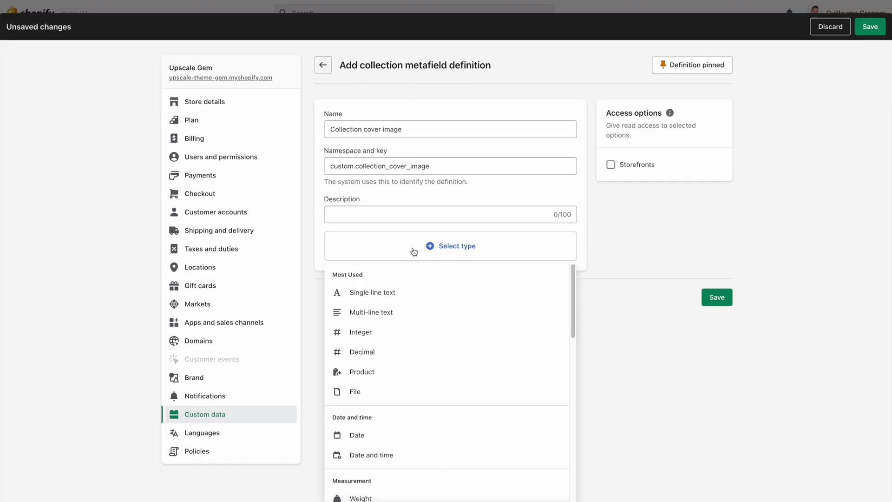
click(368, 395)
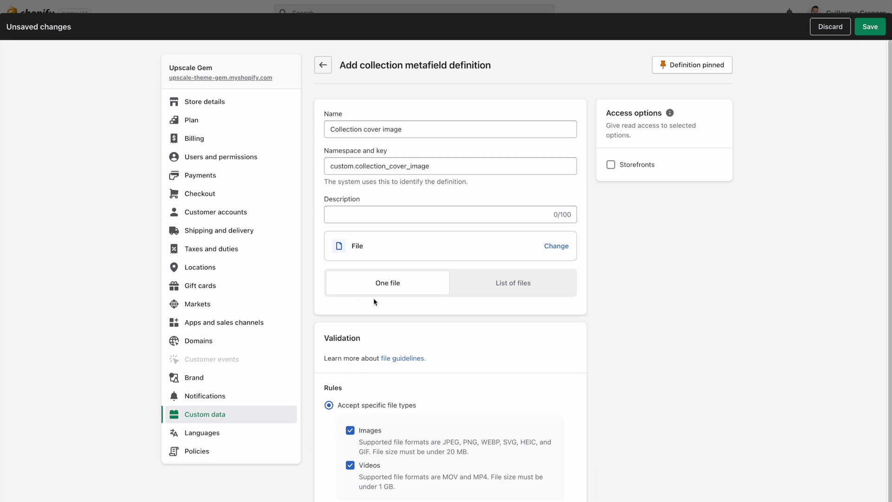